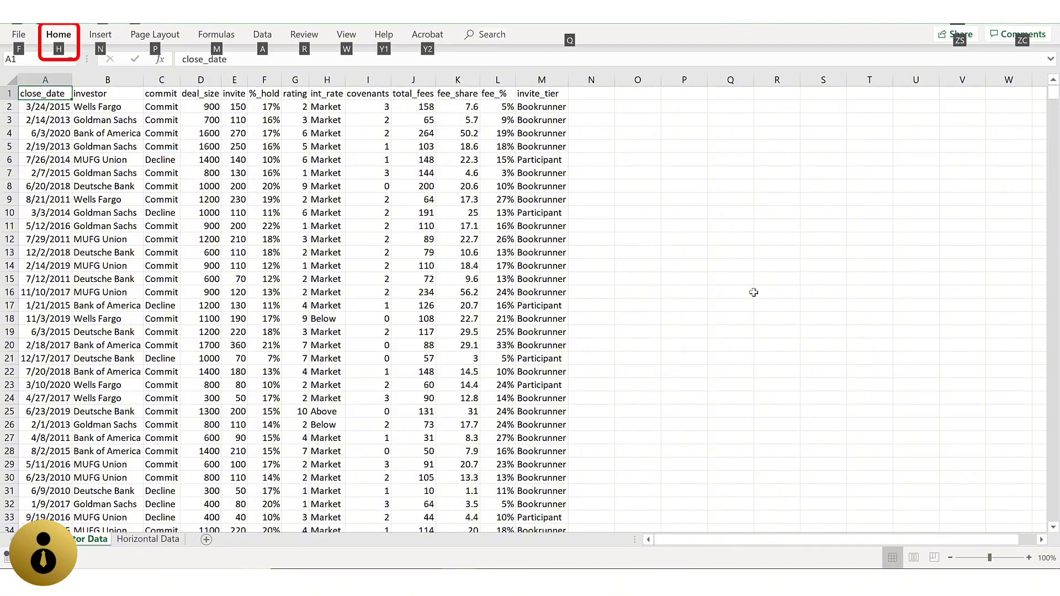
# - Open a custom sort for the investor data and choose close_date as the sort column
pyautogui.press('h')
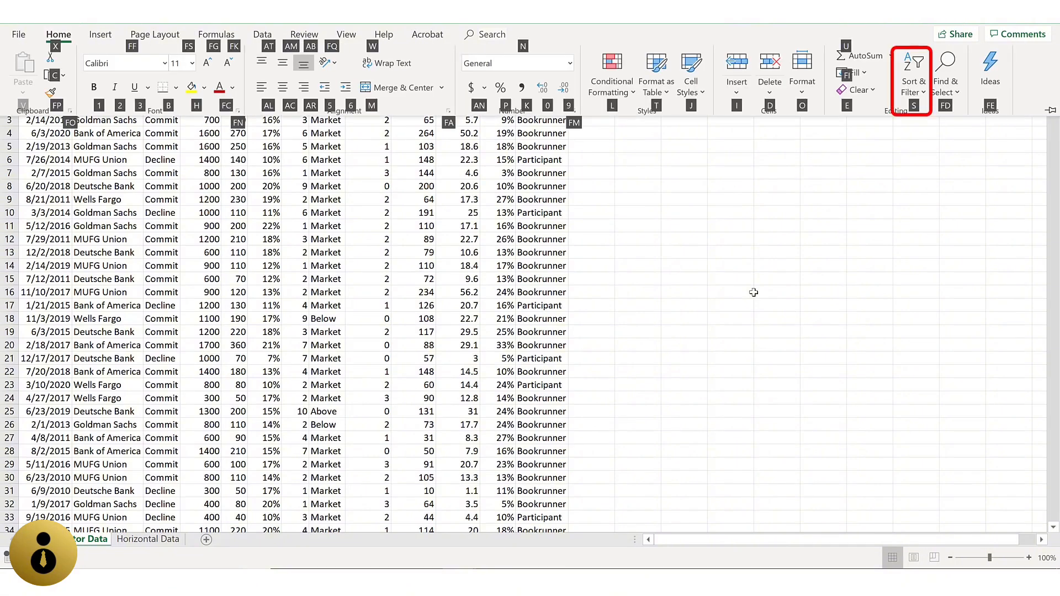
pyautogui.press('s')
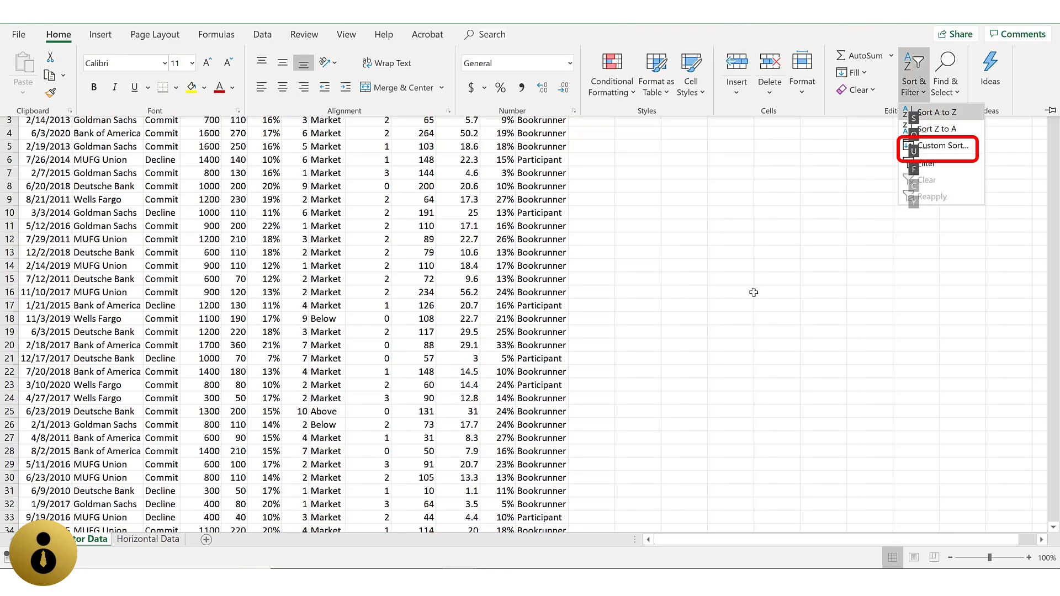
pyautogui.press('u')
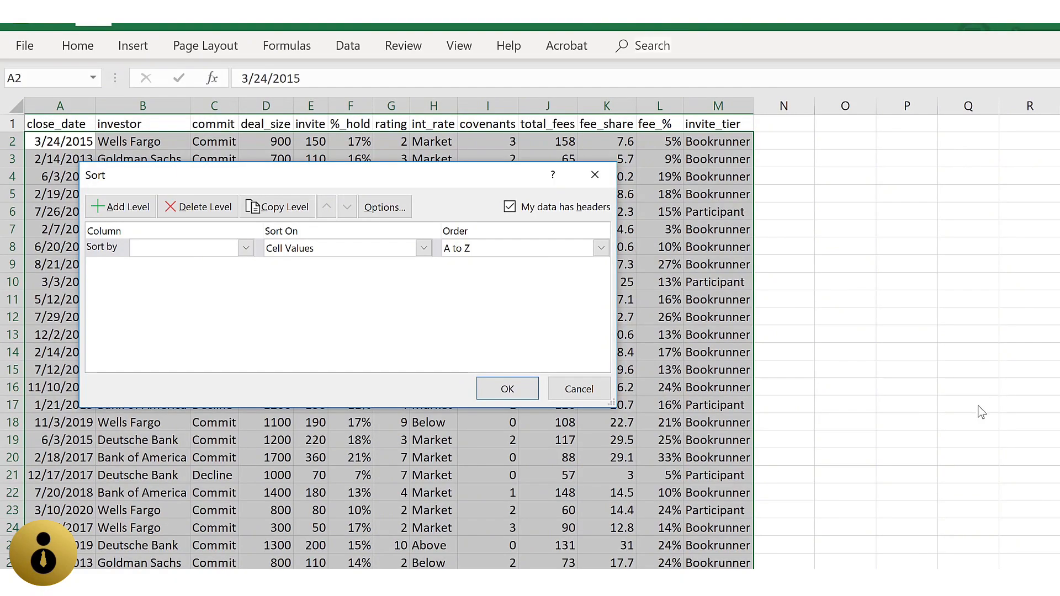
pyautogui.click(246, 250)
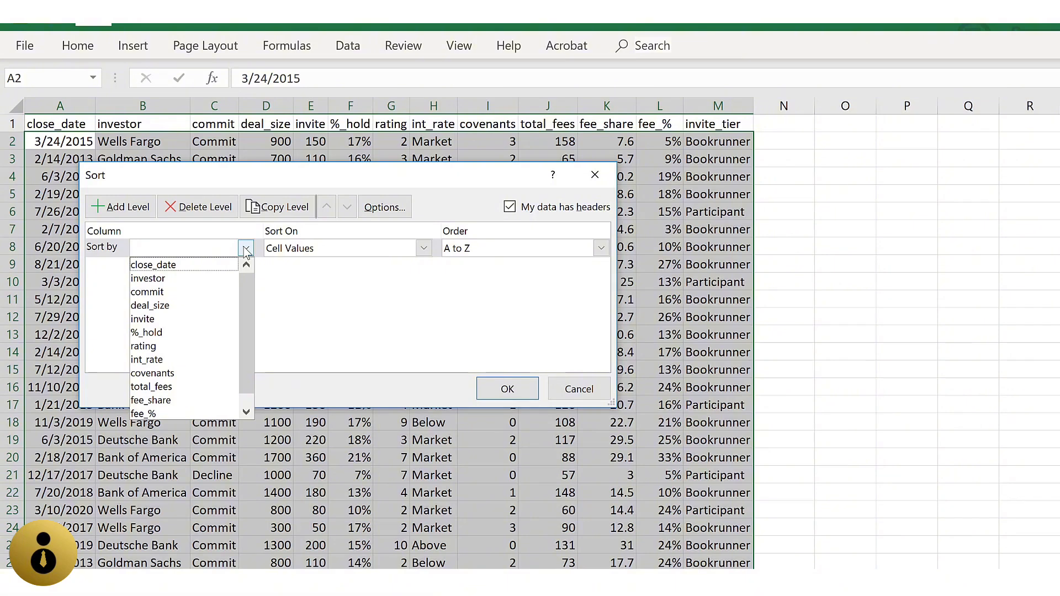
pyautogui.press('Down')
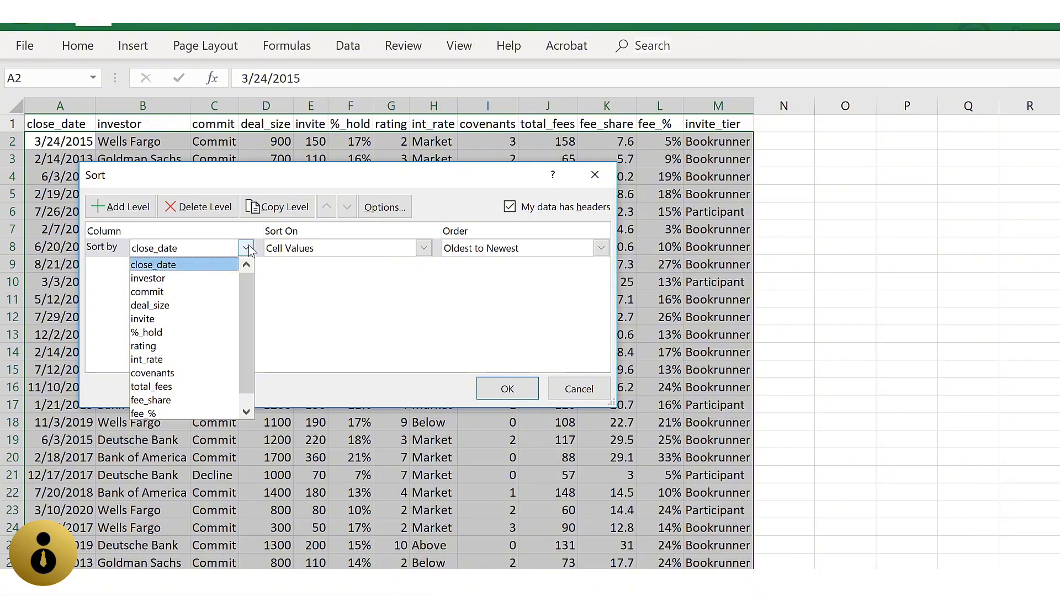
pyautogui.click(223, 264)
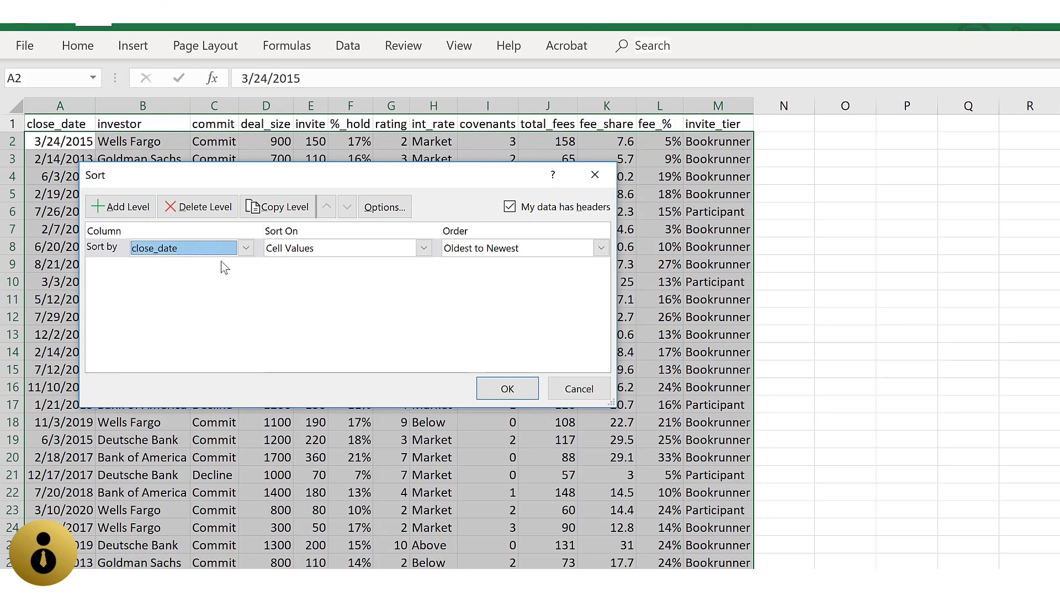
# - Sort the close_date level on Cell Values from Oldest to Newest and apply the sort
pyautogui.press('Tab')
pyautogui.press('Tab')
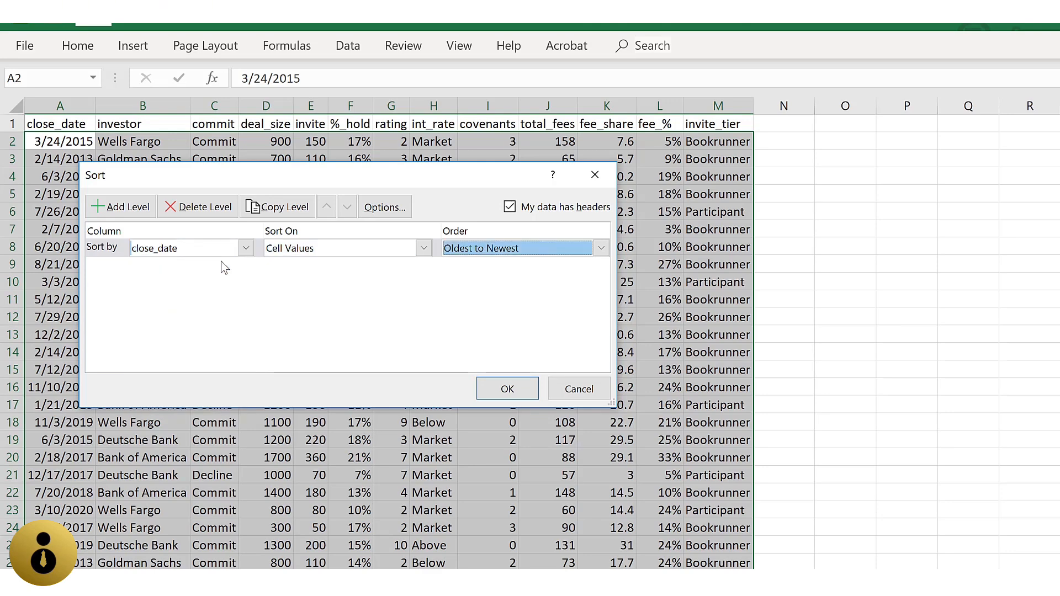
pyautogui.hotkey('alt', 'Down')
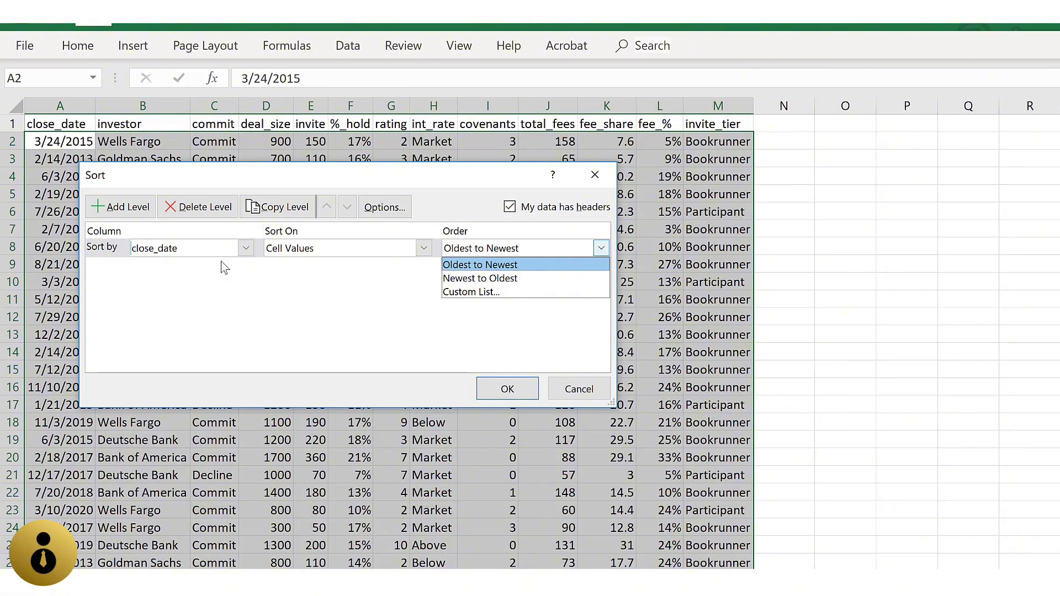
pyautogui.press('Return')
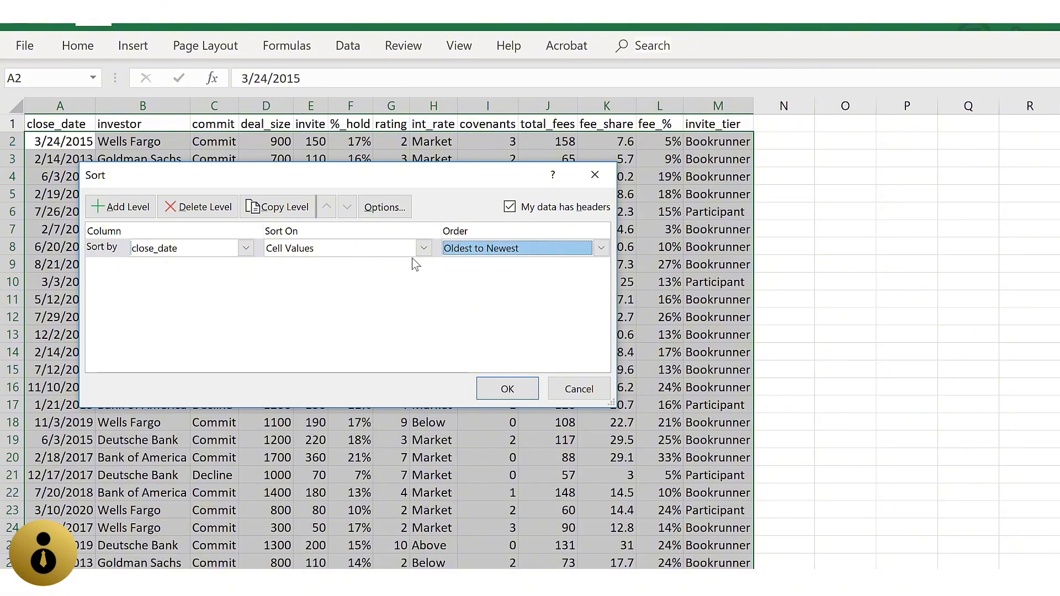
pyautogui.click(424, 249)
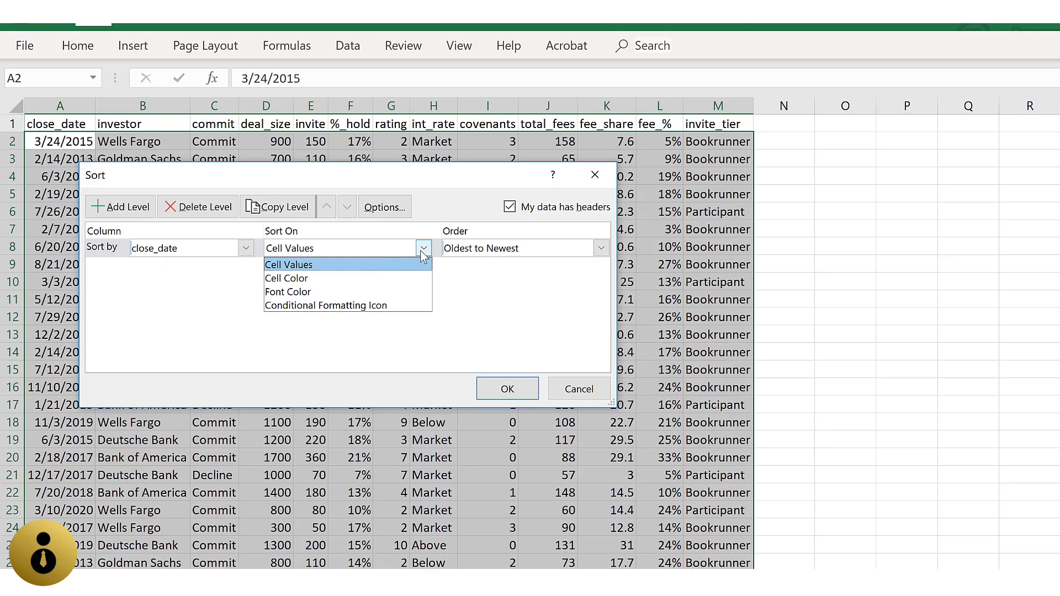
pyautogui.click(422, 250)
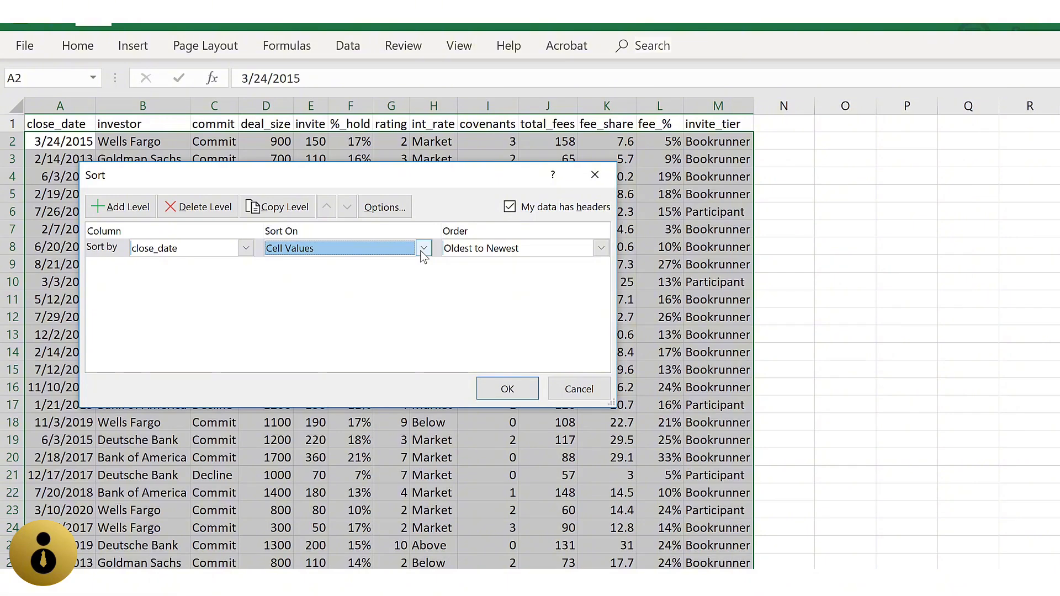
pyautogui.press('Return')
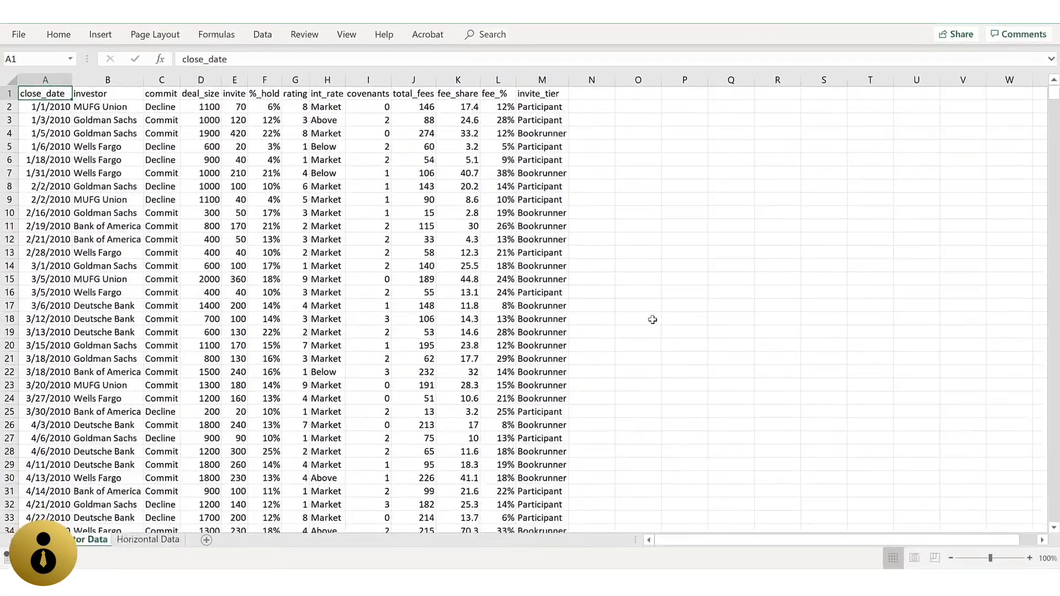
# - Start another custom sort, add a second level, and set the primary sort column to investor
pyautogui.press('alt')
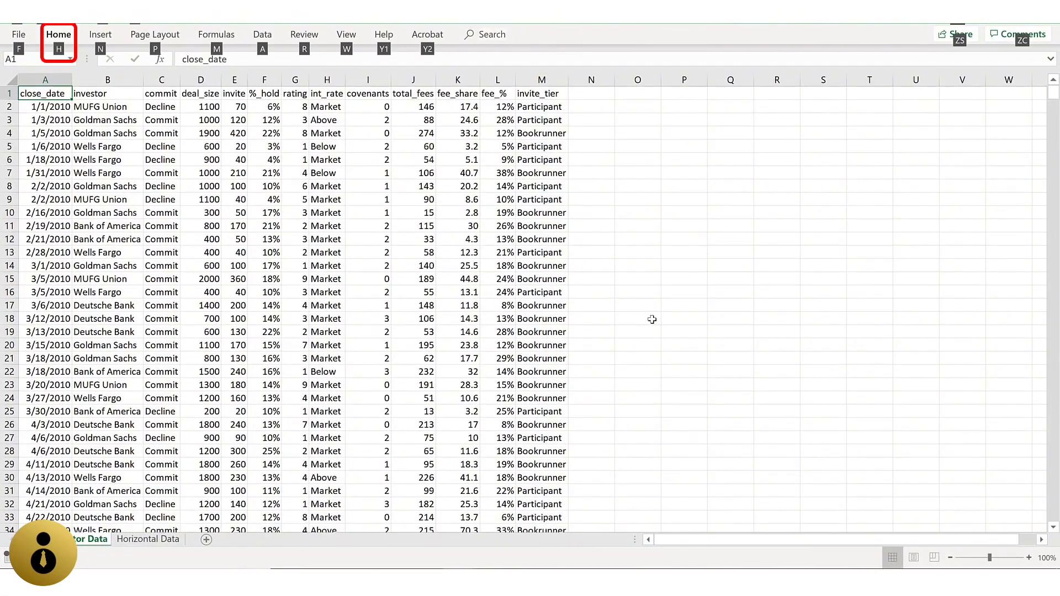
pyautogui.press('h')
pyautogui.press('s')
pyautogui.press('o')
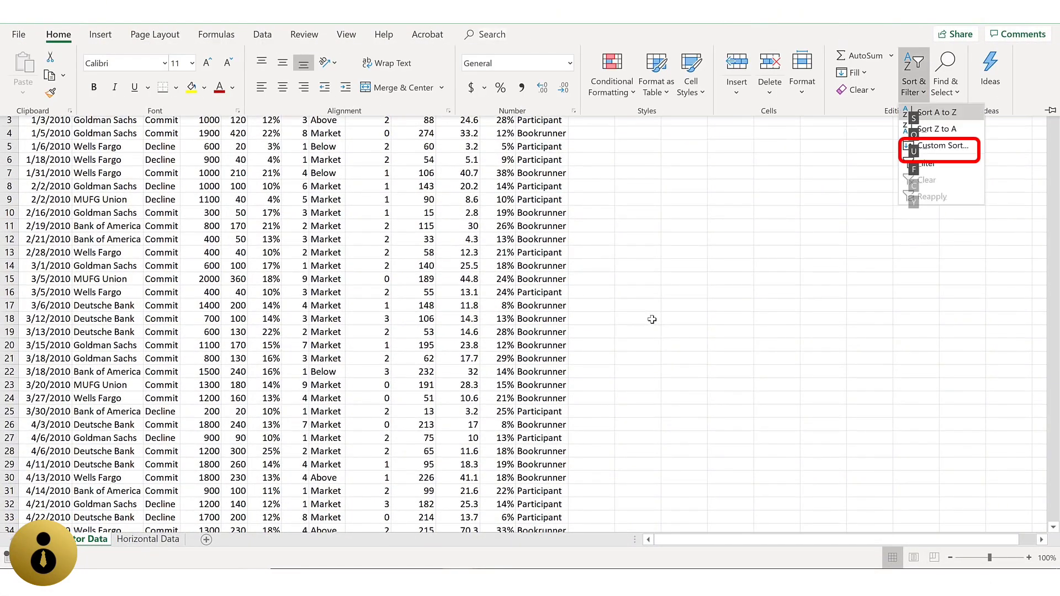
pyautogui.press('u')
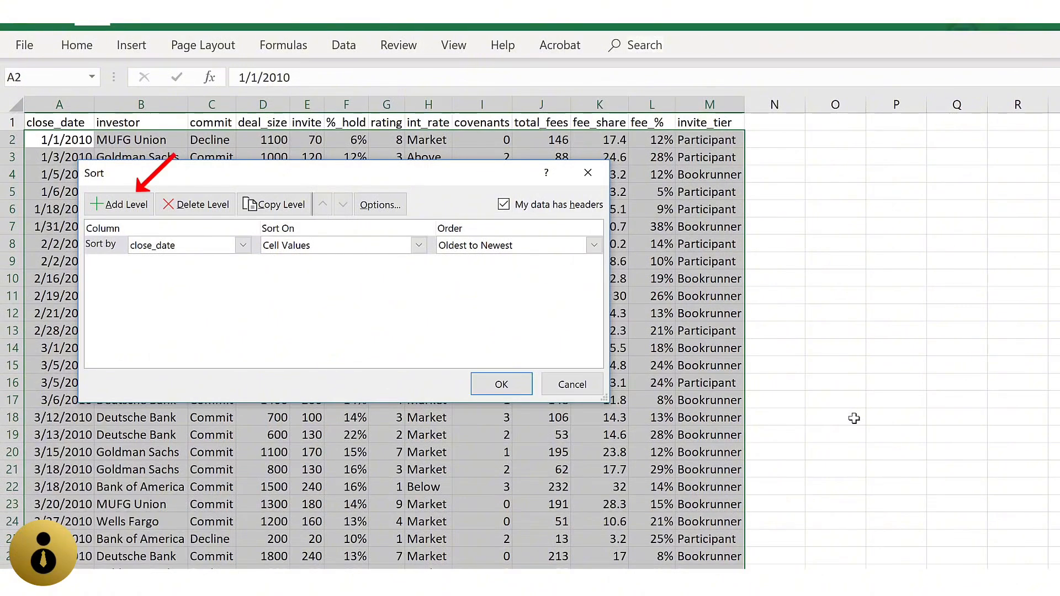
pyautogui.hotkey('alt', 'a')
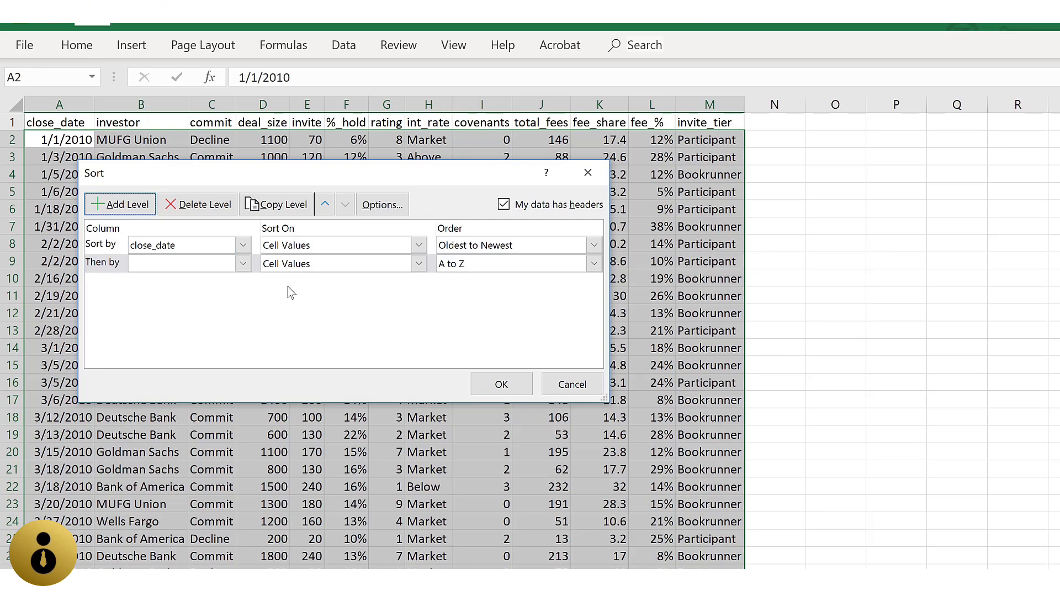
pyautogui.click(243, 246)
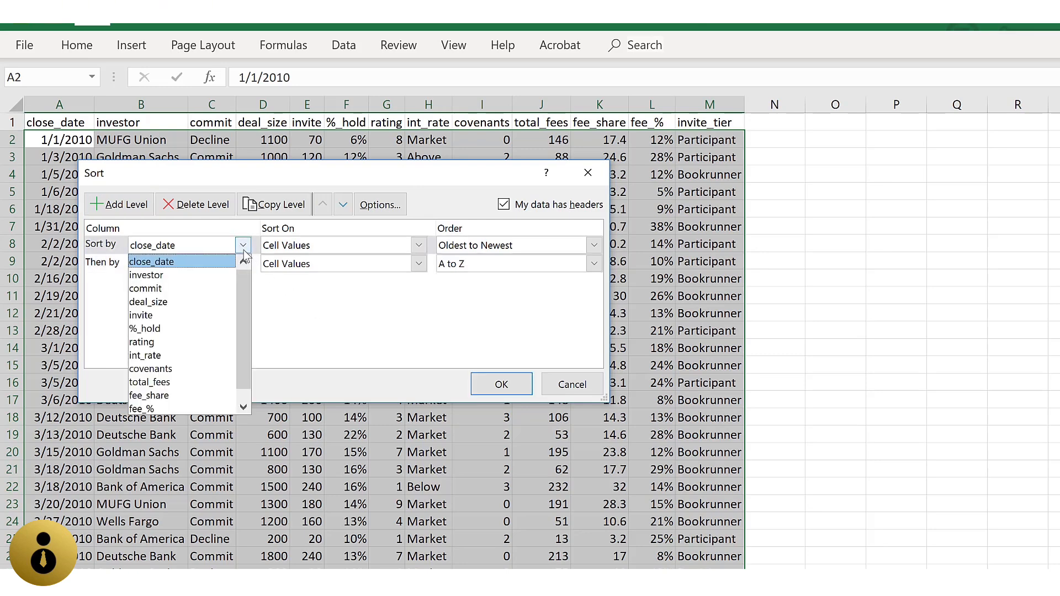
pyautogui.click(221, 274)
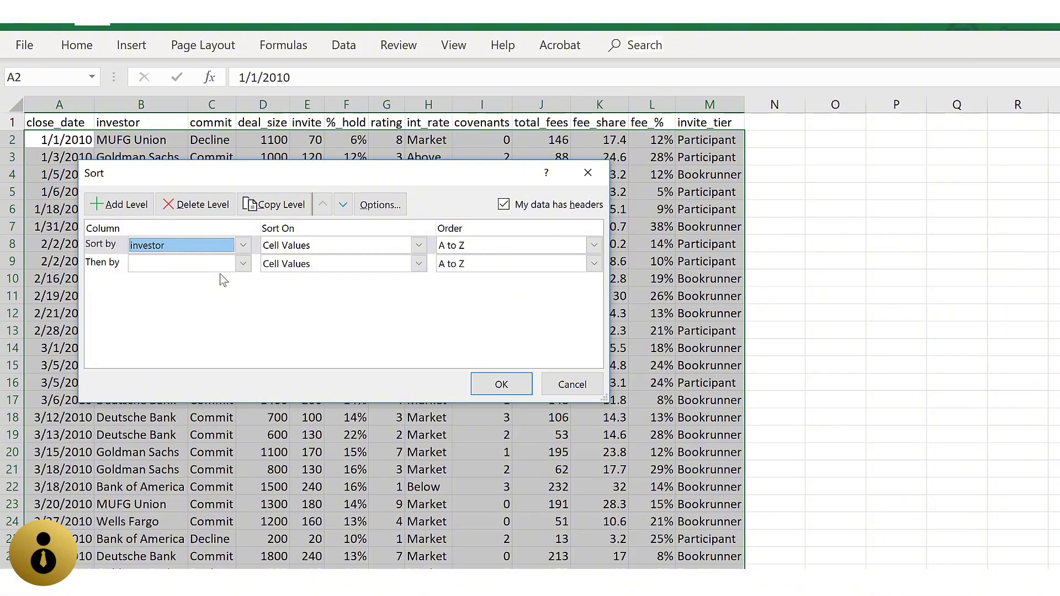
# - Set the second sort level to deal_size, ordered Largest to Smallest, and apply the sort
pyautogui.click(242, 264)
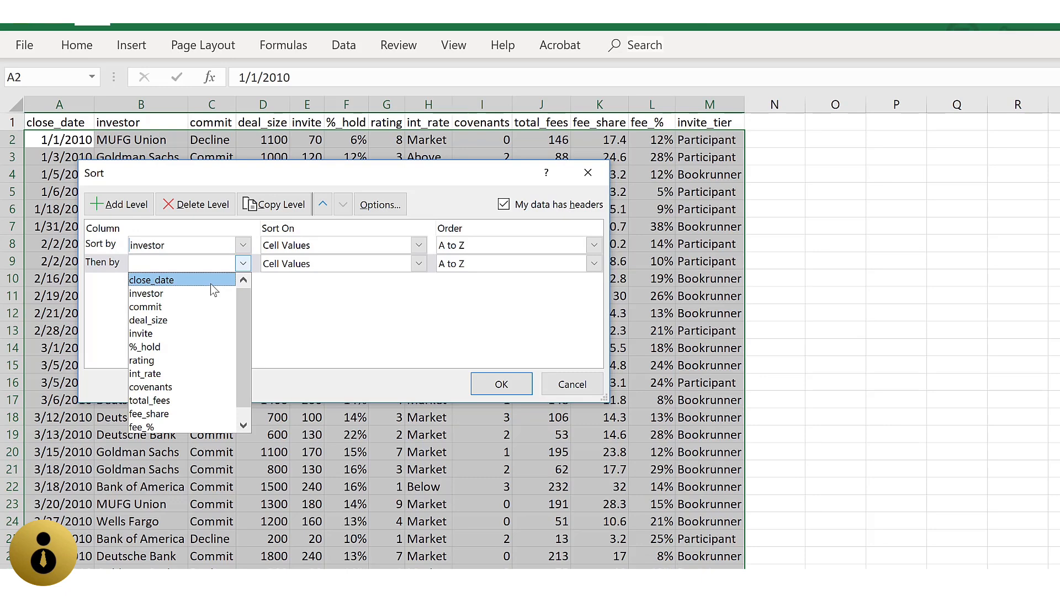
pyautogui.click(191, 319)
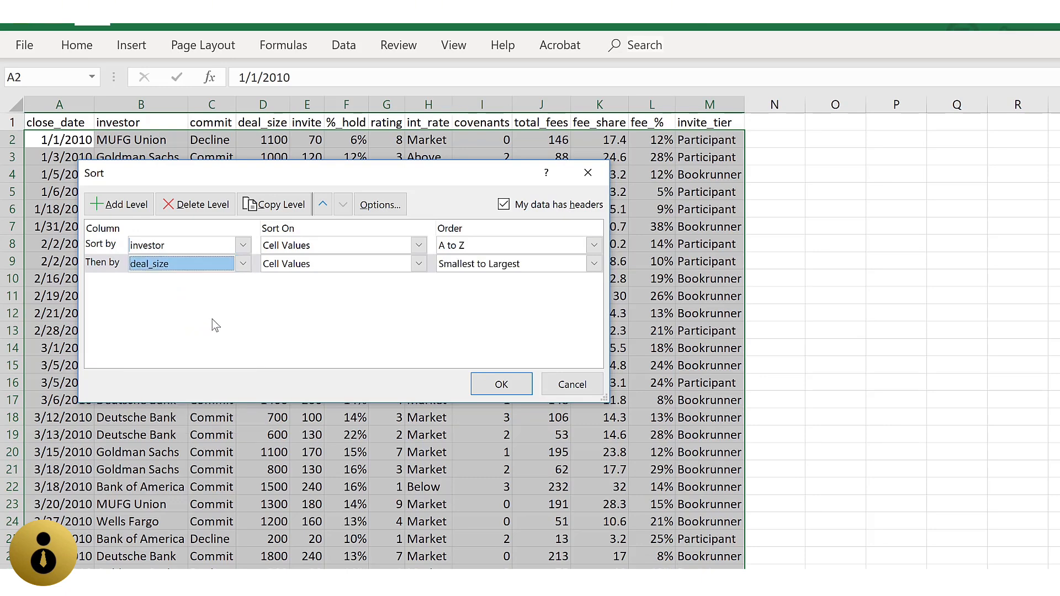
pyautogui.click(594, 264)
pyautogui.click(560, 293)
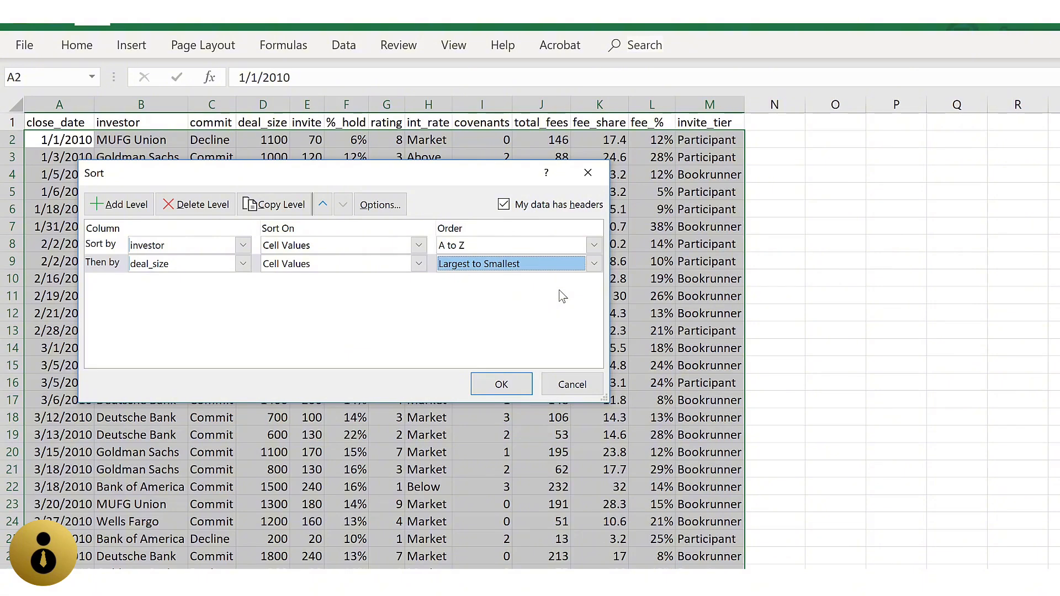
pyautogui.click(514, 385)
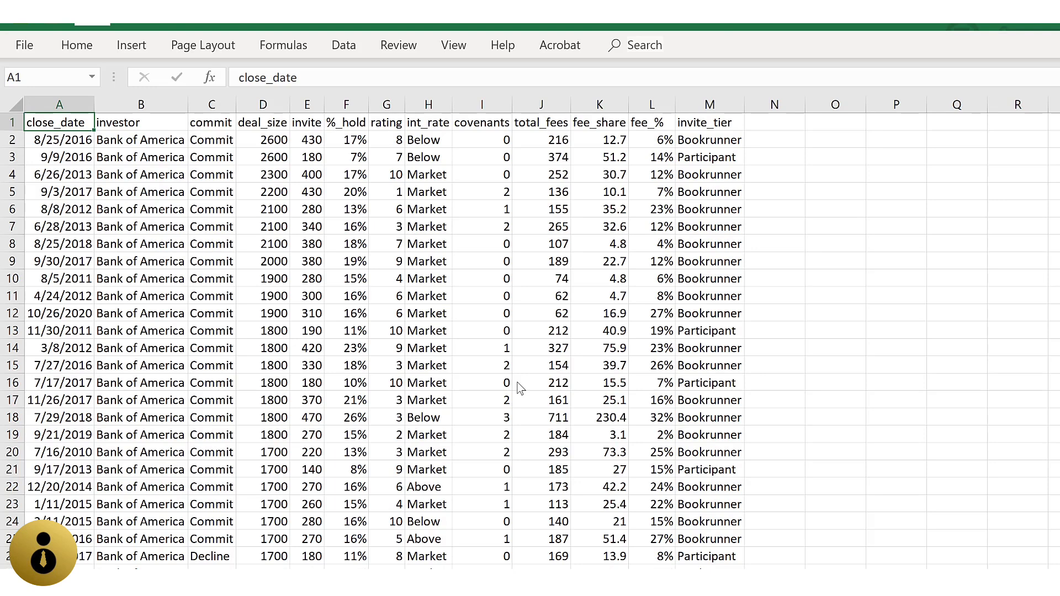
# - Examine the deal_size column down the sorted rows to check the order within each investor group
pyautogui.press('Down')
pyautogui.press('Right')
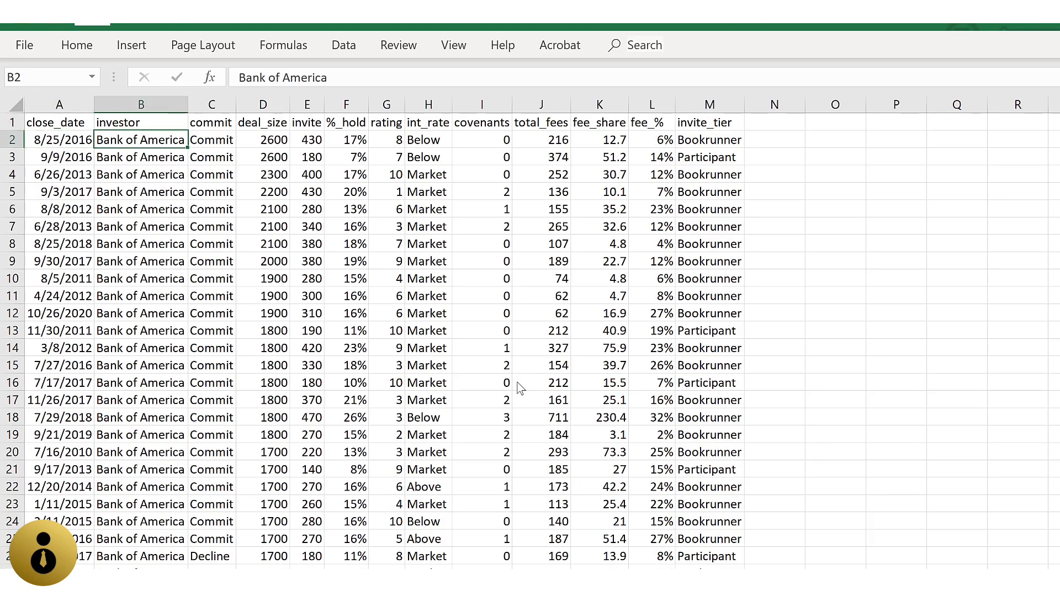
pyautogui.press('Right')
pyautogui.press('Right')
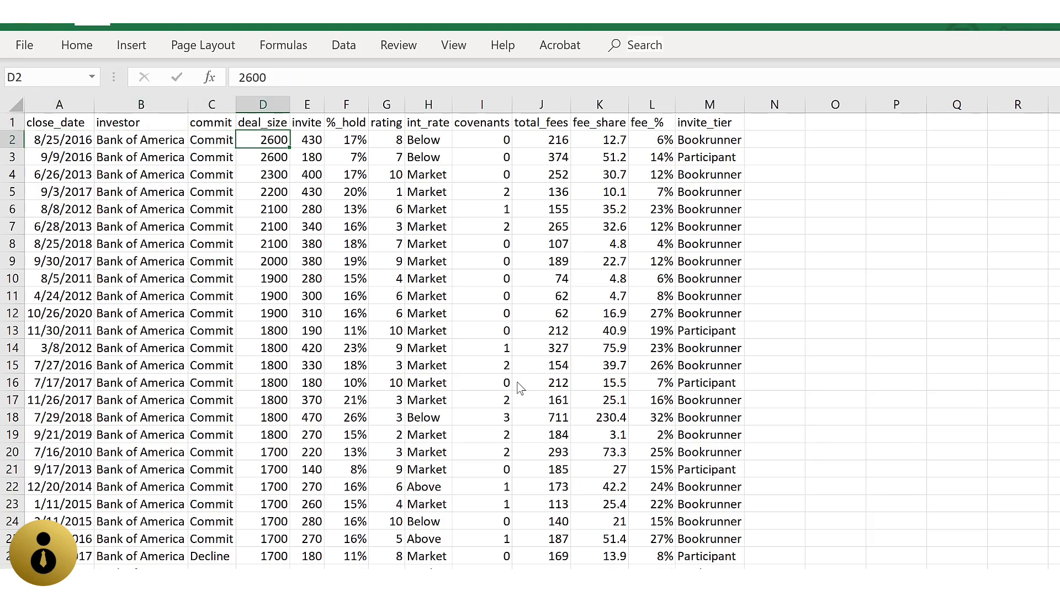
pyautogui.press('Down')
pyautogui.press('Down')
pyautogui.press('Down')
pyautogui.press('Down')
pyautogui.press('Down')
pyautogui.press('Down')
pyautogui.press('Down')
pyautogui.press('Down')
pyautogui.press('Down')
pyautogui.press('Down')
pyautogui.press('Down')
pyautogui.press('Down')
pyautogui.press('Down')
pyautogui.press('Down')
pyautogui.press('Down')
pyautogui.press('Down')
pyautogui.press('Down')
pyautogui.press('Down')
pyautogui.press('Down')
pyautogui.press('Down')
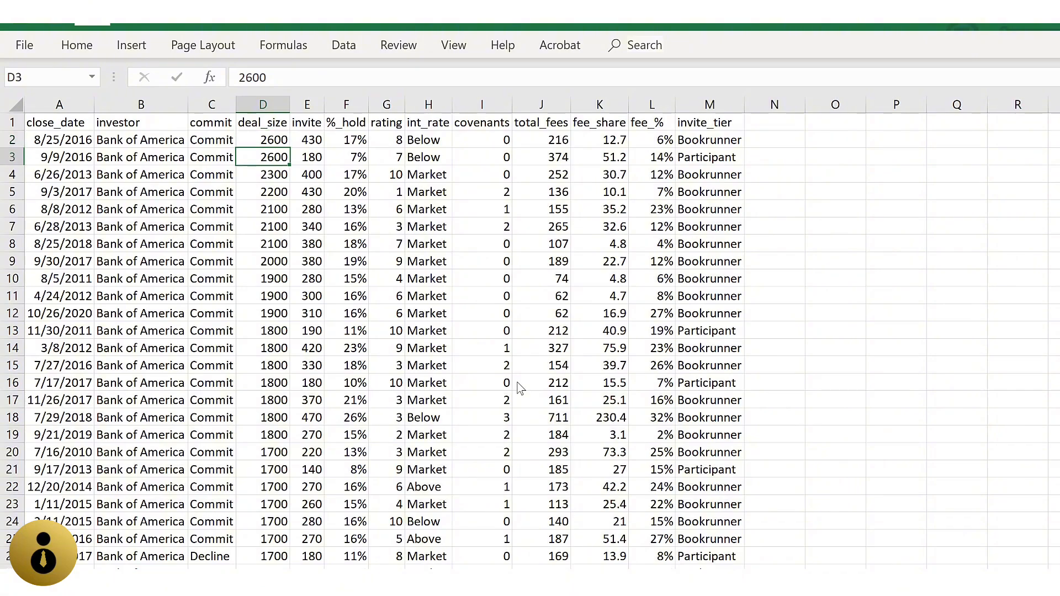
pyautogui.press('Down')
pyautogui.press('Down')
pyautogui.press('Down')
pyautogui.press('Down')
pyautogui.press('Down')
pyautogui.press('Down')
pyautogui.press('Down')
pyautogui.press('Down')
pyautogui.press('Down')
pyautogui.press('Down')
pyautogui.press('Down')
pyautogui.press('Down')
pyautogui.press('Down')
pyautogui.press('Down')
pyautogui.press('Down')
pyautogui.press('Down')
pyautogui.press('Down')
pyautogui.press('Down')
pyautogui.press('Down')
pyautogui.press('Down')
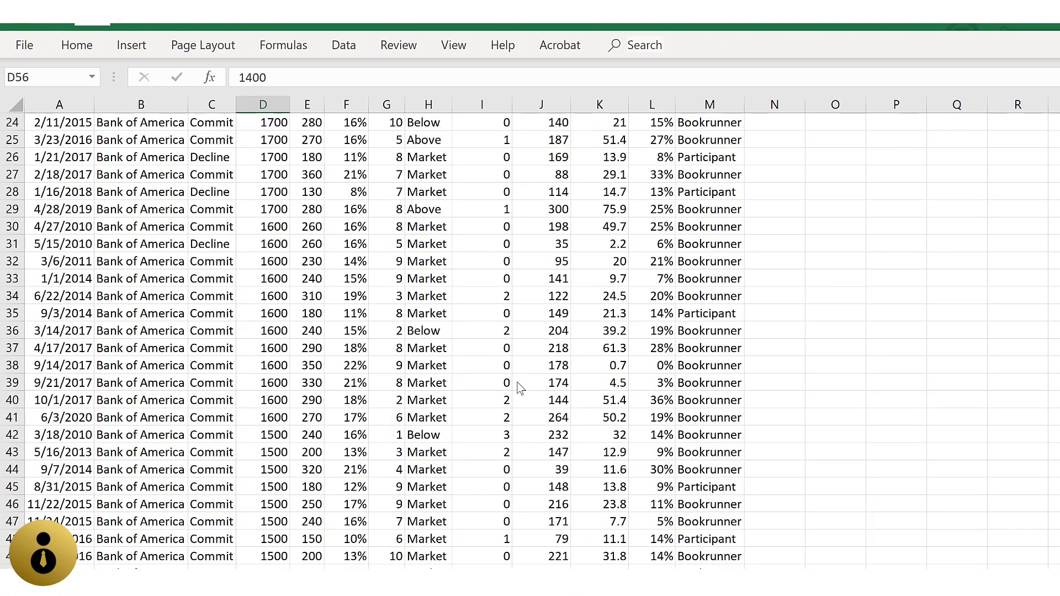
pyautogui.press('Down')
pyautogui.press('Down')
pyautogui.press('Down')
pyautogui.press('Down')
pyautogui.press('Down')
pyautogui.press('Down')
pyautogui.press('Down')
pyautogui.press('Down')
pyautogui.press('Down')
pyautogui.press('Down')
pyautogui.press('Down')
pyautogui.press('Down')
pyautogui.press('Down')
pyautogui.press('Down')
pyautogui.press('Down')
pyautogui.press('Down')
pyautogui.press('Down')
pyautogui.press('Down')
pyautogui.press('Down')
pyautogui.press('Down')
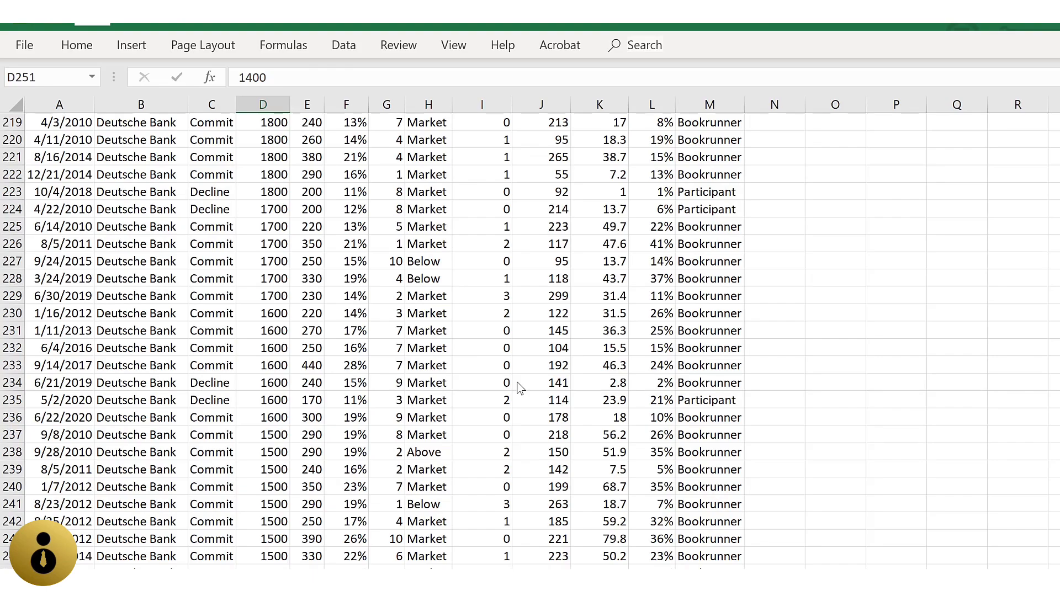
pyautogui.press('Down')
pyautogui.press('Down')
pyautogui.press('Down')
pyautogui.press('Down')
pyautogui.press('Down')
pyautogui.press('Down')
pyautogui.press('Down')
pyautogui.press('Down')
pyautogui.press('Down')
pyautogui.press('Down')
pyautogui.press('Down')
pyautogui.press('Down')
pyautogui.press('Down')
pyautogui.press('Down')
pyautogui.press('Down')
pyautogui.press('Down')
pyautogui.press('Down')
pyautogui.press('Down')
pyautogui.press('Down')
pyautogui.press('Down')
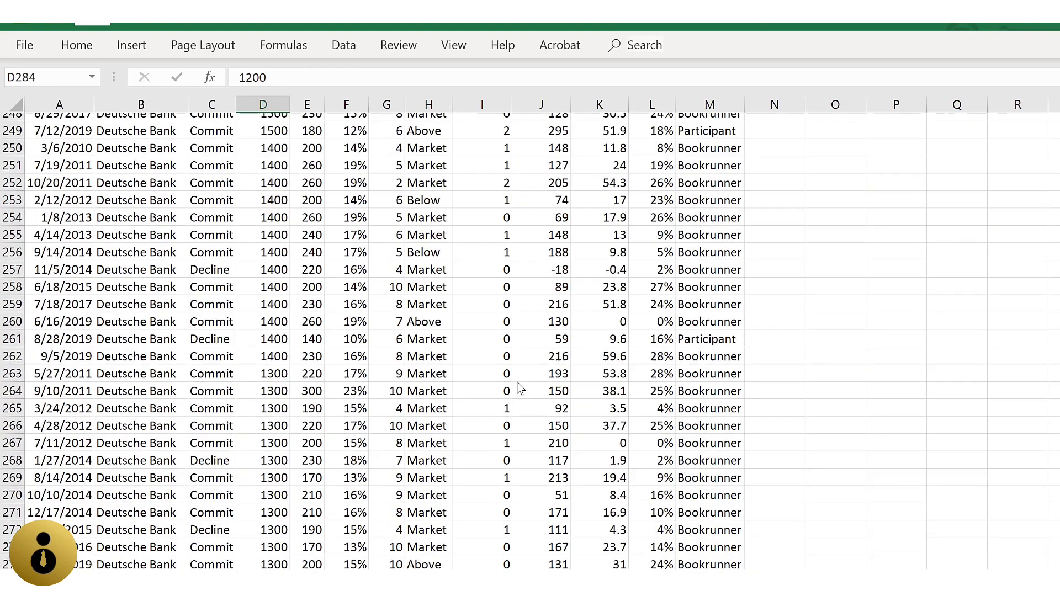
pyautogui.press('Up')
pyautogui.press('Up')
pyautogui.press('Up')
pyautogui.press('Up')
pyautogui.press('Up')
pyautogui.press('Up')
pyautogui.press('Up')
pyautogui.press('Up')
pyautogui.press('Up')
pyautogui.press('Up')
pyautogui.press('Up')
pyautogui.press('Up')
pyautogui.press('Up')
pyautogui.press('Up')
pyautogui.press('Up')
pyautogui.press('Up')
pyautogui.press('Up')
pyautogui.press('Up')
pyautogui.press('Up')
pyautogui.press('Up')
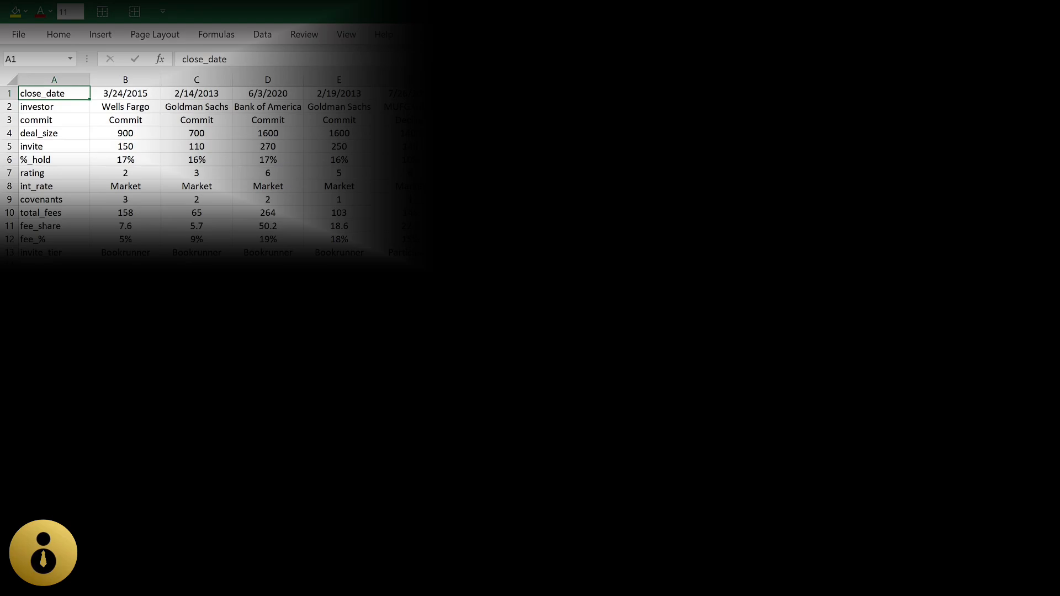
# - Open a custom sort for the Horizontal Data sheet and set its orientation to Sort left to right
pyautogui.press('alt')
pyautogui.press('h')
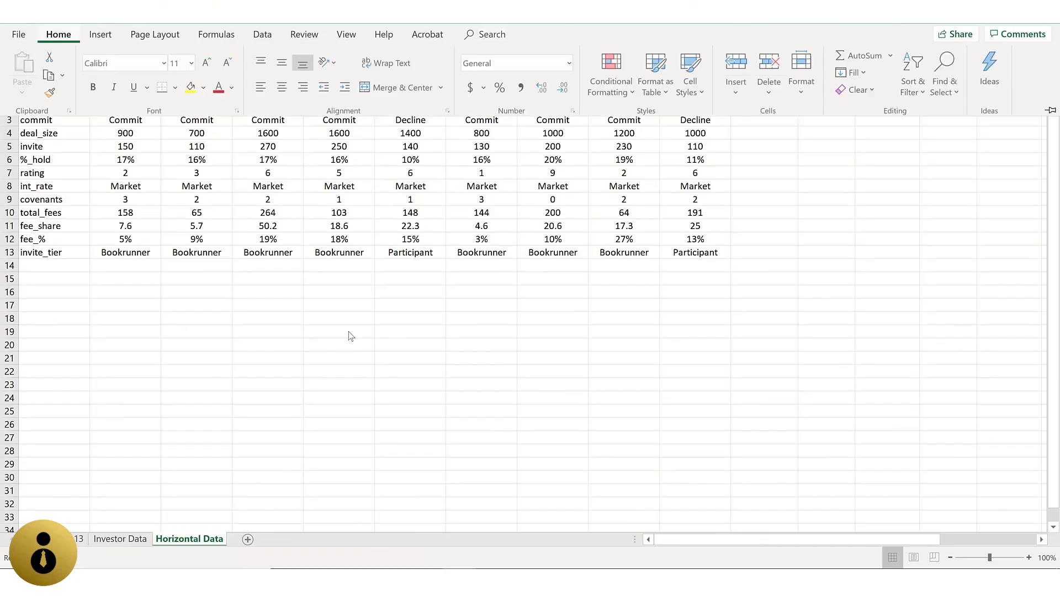
pyautogui.press('s')
pyautogui.press('u')
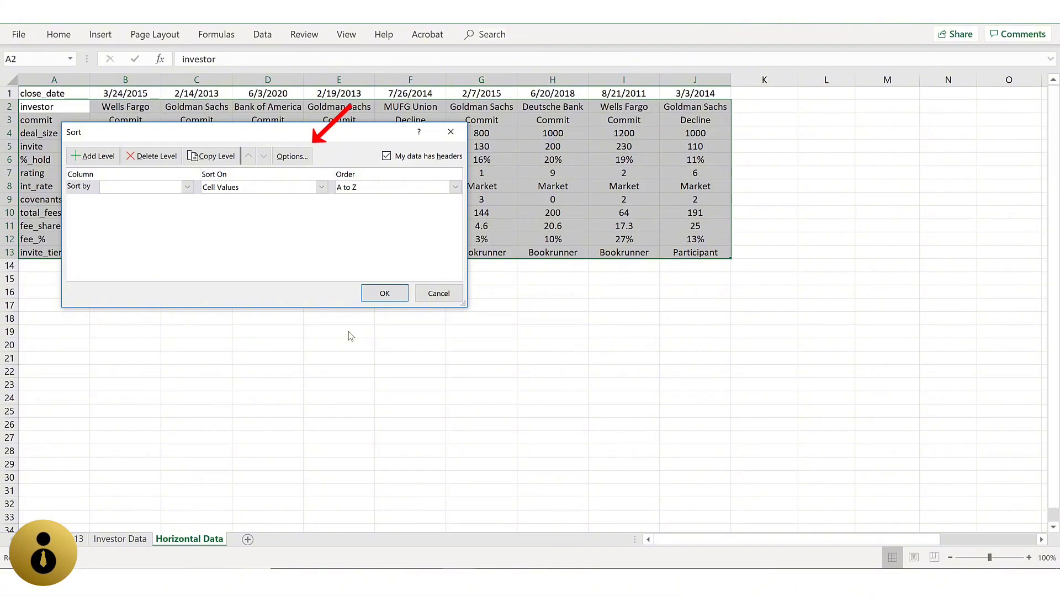
pyautogui.hotkey('alt', 'o')
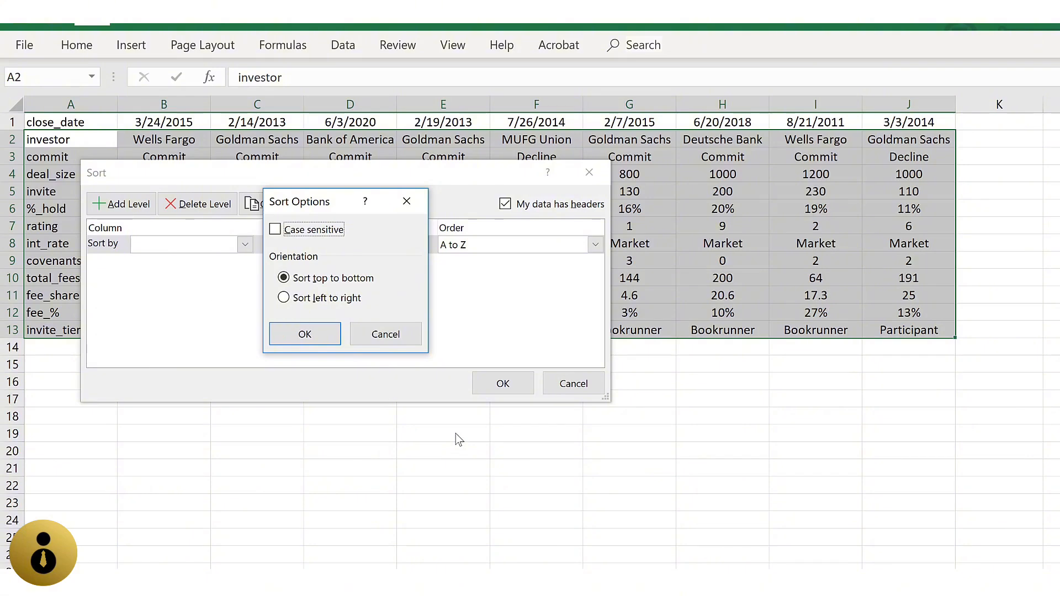
pyautogui.hotkey('alt', 'l')
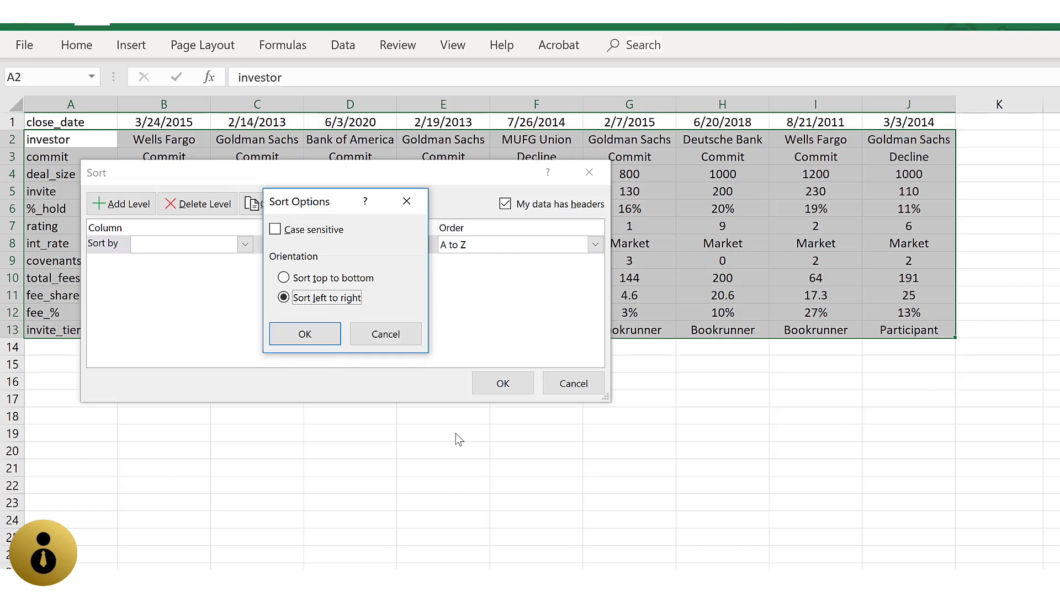
pyautogui.press('Return')
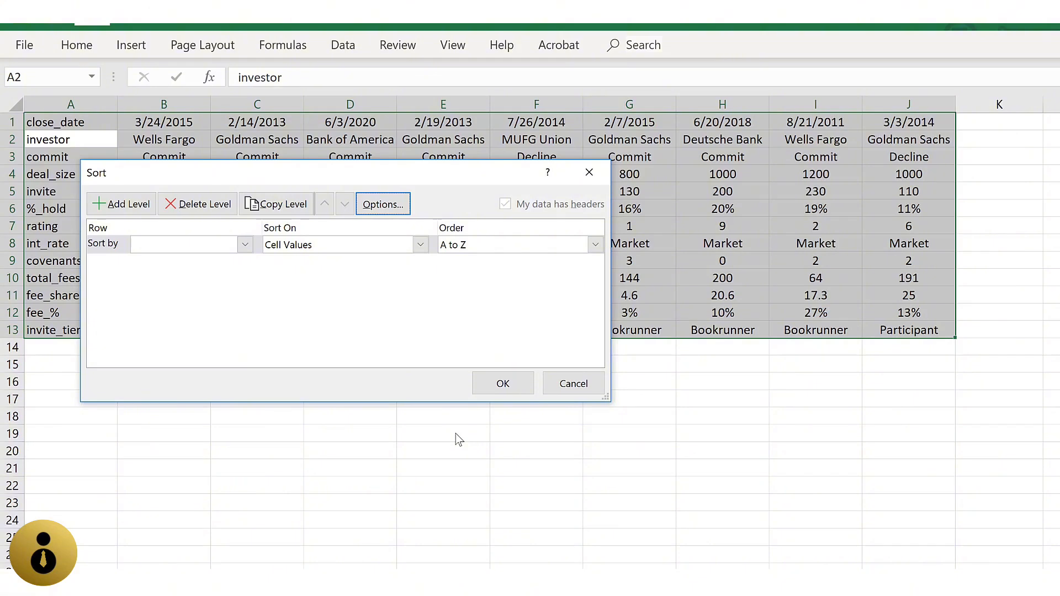
# - Set the horizontal sort to Row 2, cell values, A to Z, and apply it to the whole table
pyautogui.click(244, 247)
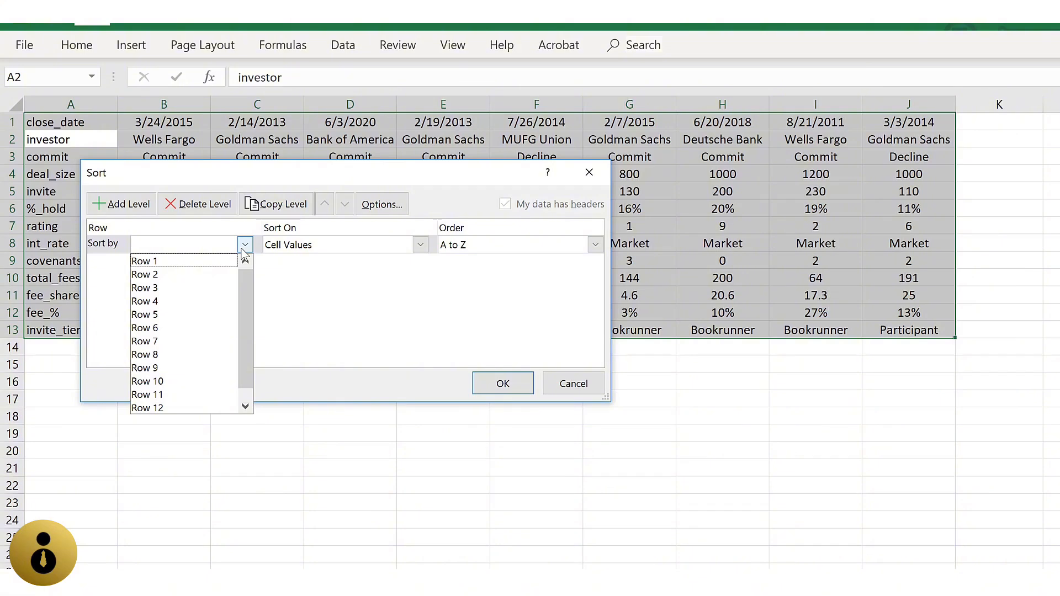
pyautogui.click(210, 275)
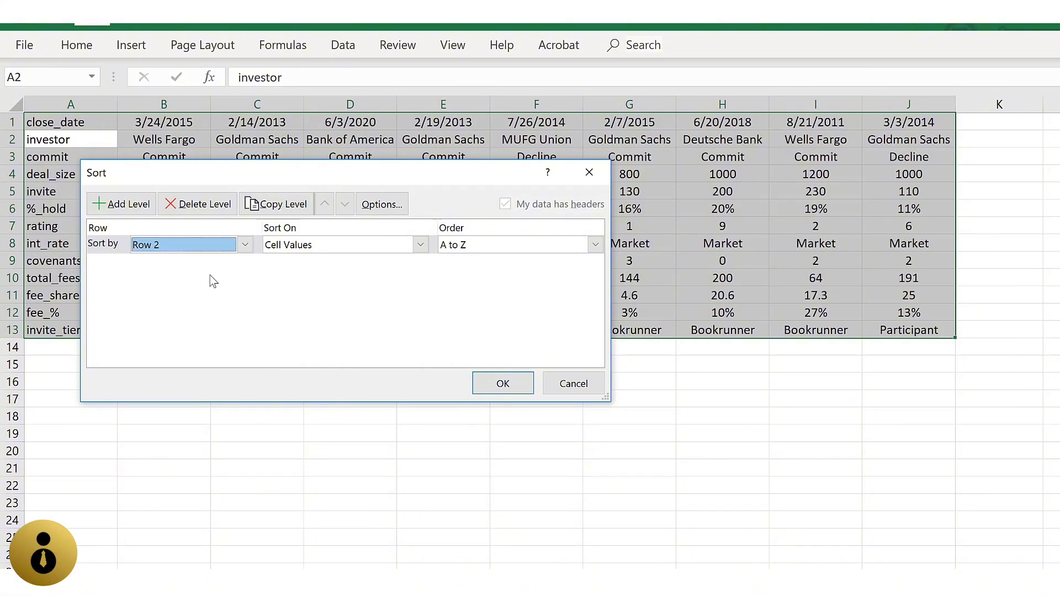
pyautogui.click(528, 385)
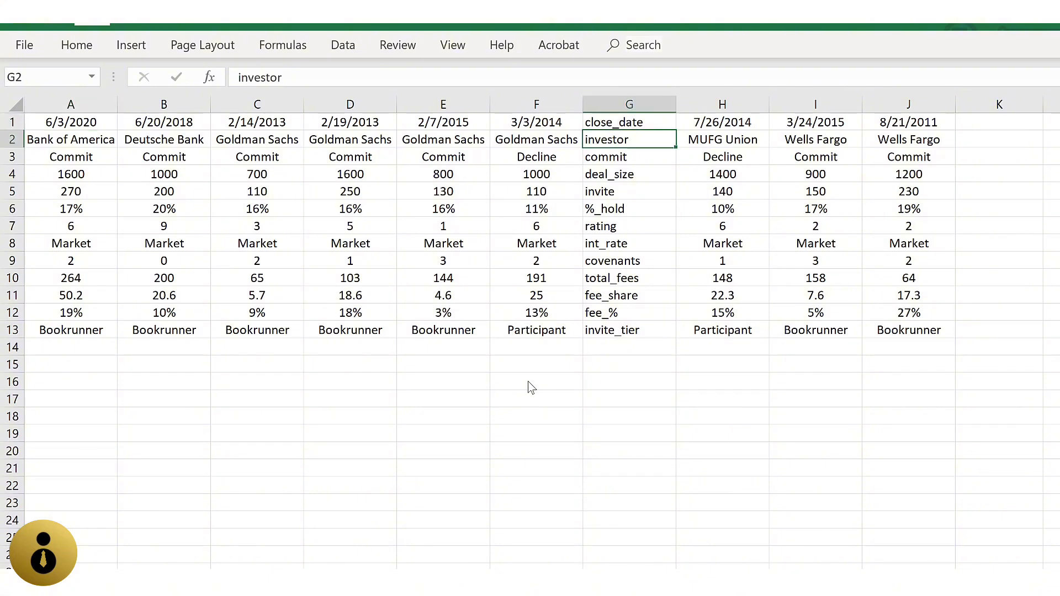
# - Step through the field labels in column G and undo the left-to-right sort
pyautogui.press('Up')
pyautogui.press('Down')
pyautogui.press('Down')
pyautogui.press('Down')
pyautogui.press('Down')
pyautogui.press('Down')
pyautogui.press('Down')
pyautogui.press('Down')
pyautogui.press('Down')
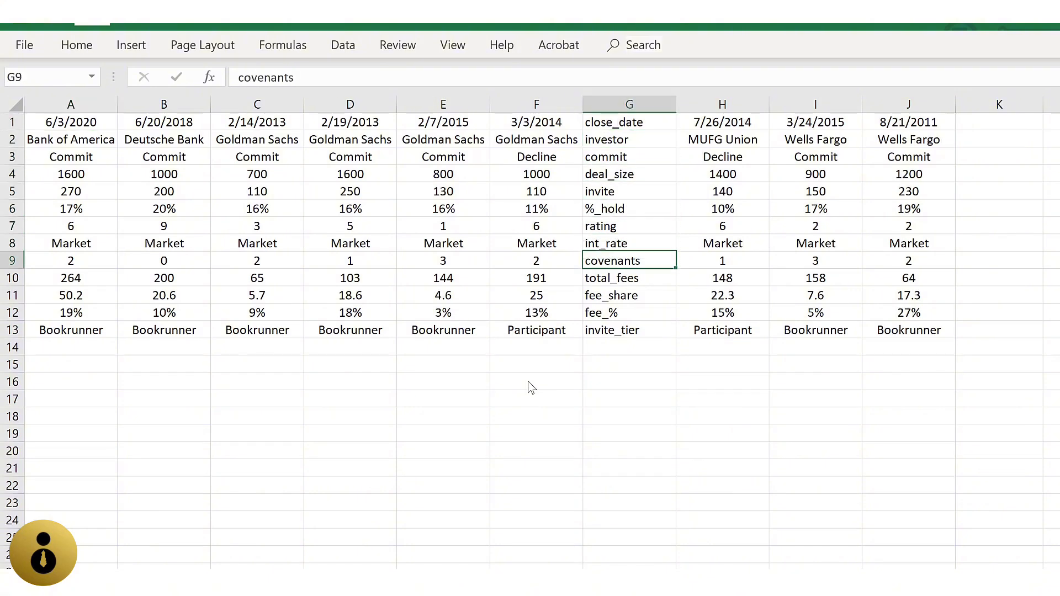
pyautogui.press('Up')
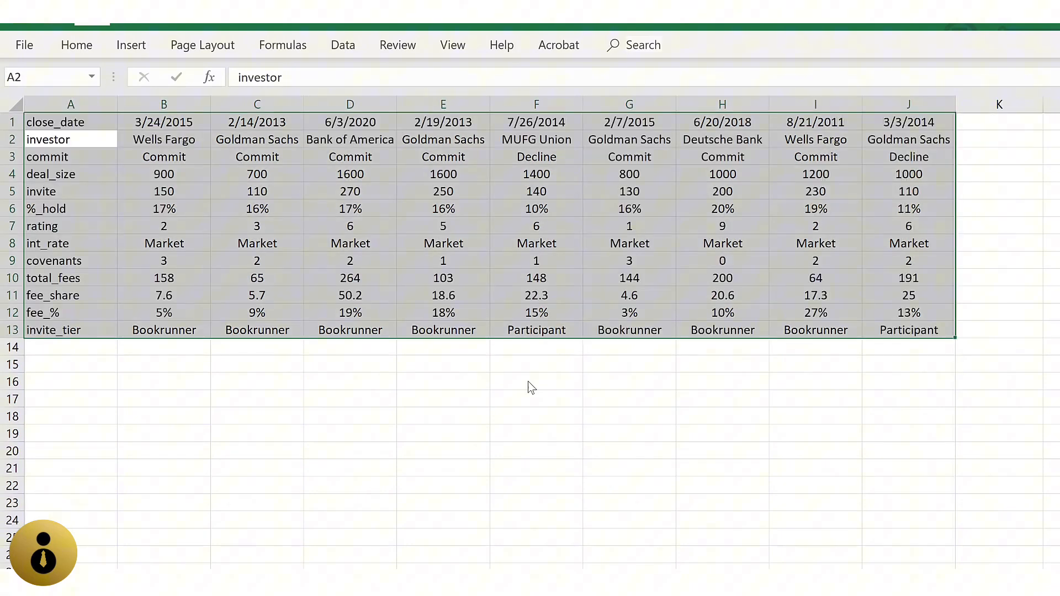
# - Select B1:J13, leaving out the label column, and open a custom sort with its orientation set to Sort left to right
pyautogui.press('Right')
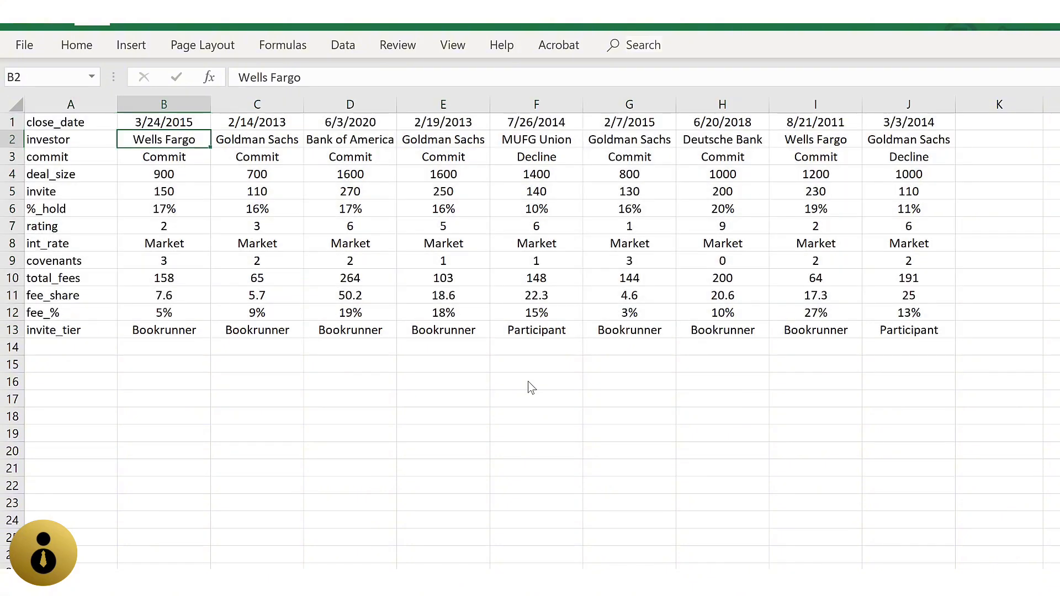
pyautogui.press('Up')
pyautogui.hotkey('ctrl', 'shift', 'End')
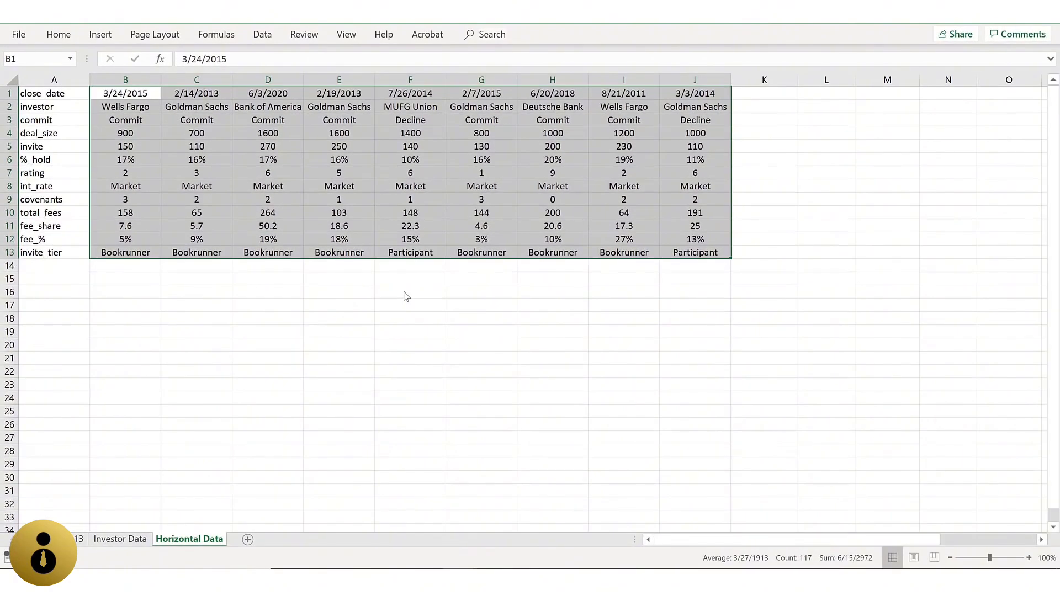
pyautogui.press('alt')
pyautogui.press('h')
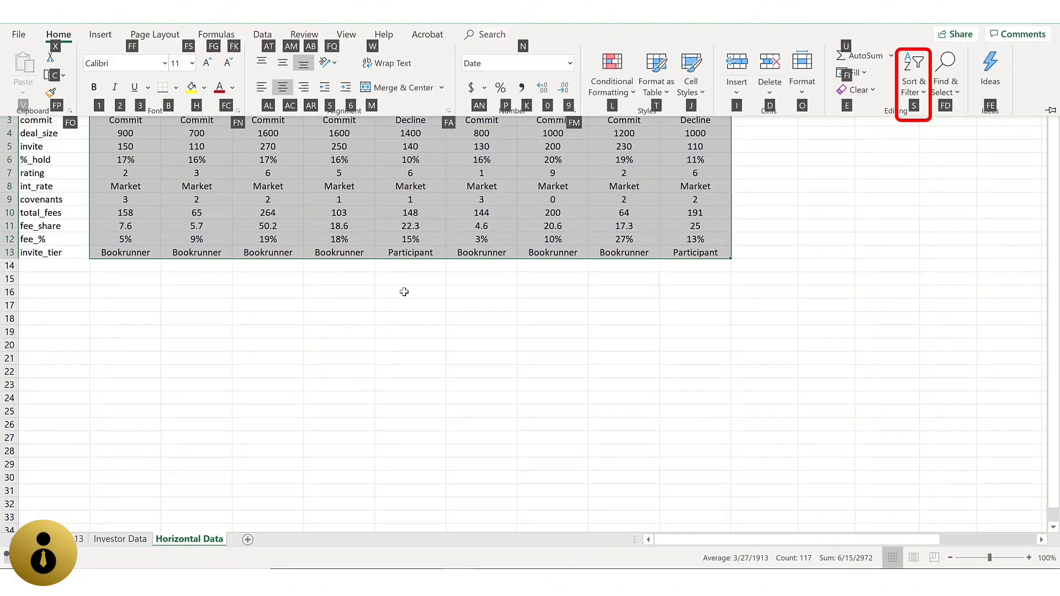
pyautogui.press('s')
pyautogui.press('u')
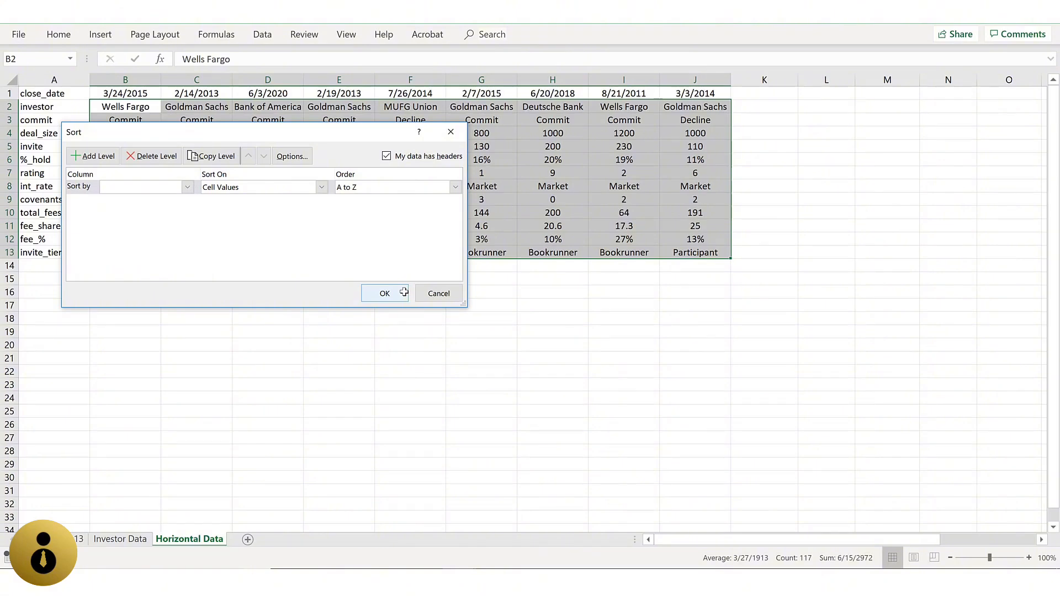
pyautogui.hotkey('alt', 'o')
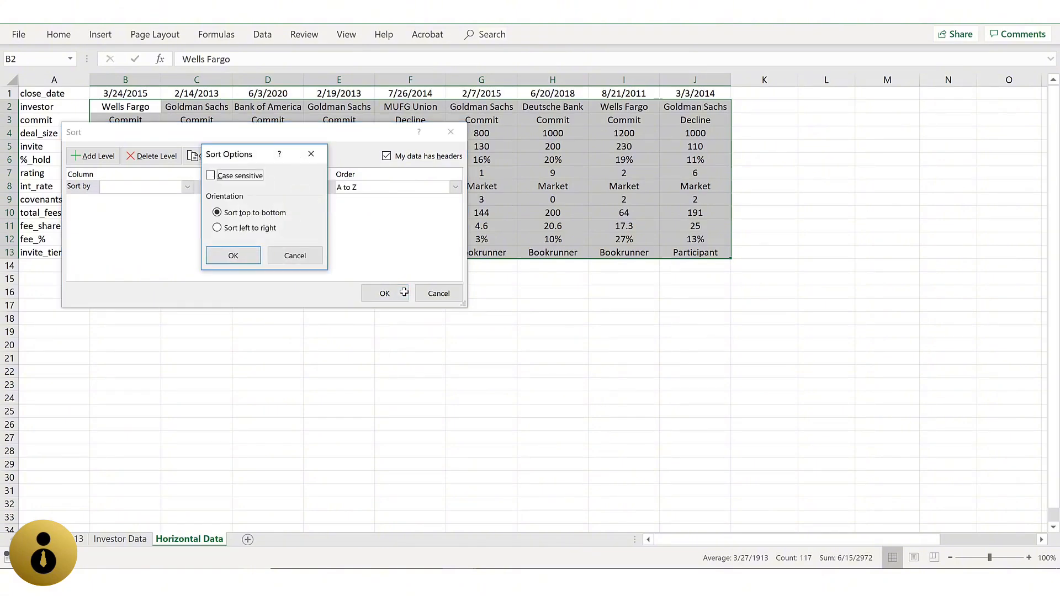
pyautogui.hotkey('alt', 'l')
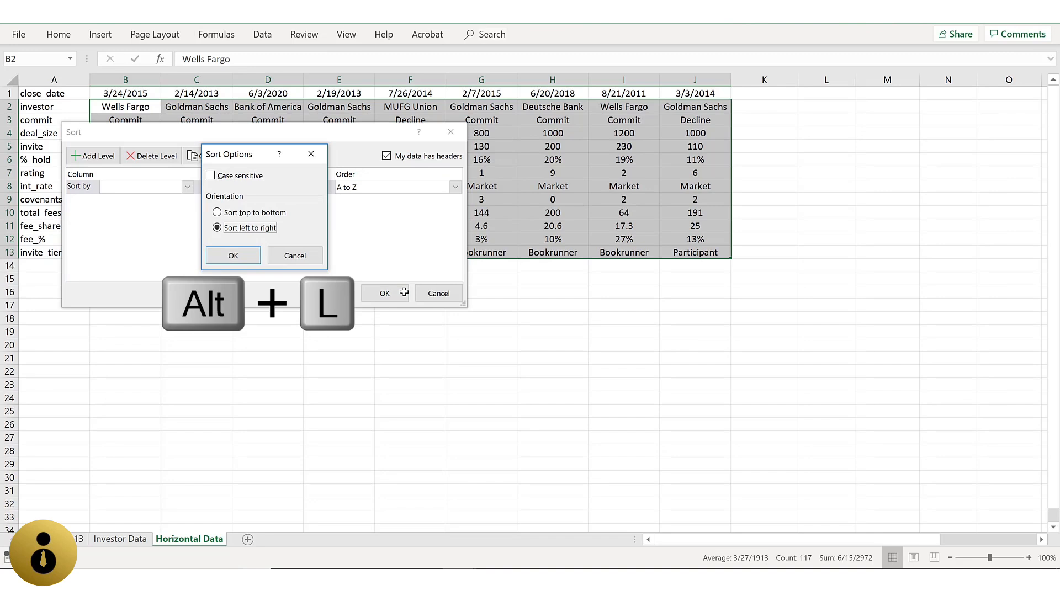
pyautogui.press('Return')
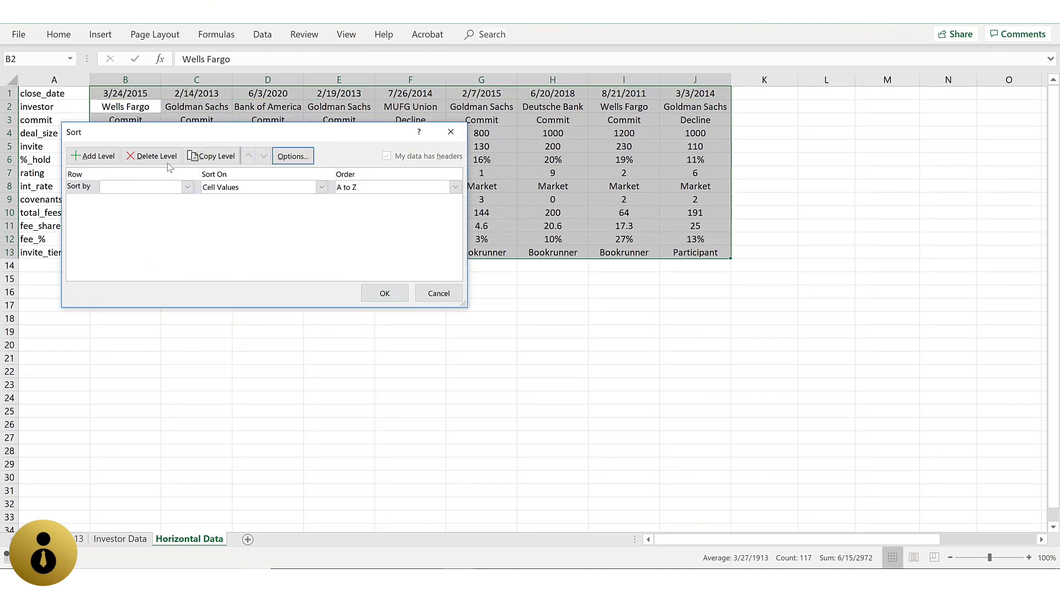
# - Sort the selected columns by Row 2 on cell values, A to Z, and return to the Investor Data sheet
pyautogui.click(186, 188)
pyautogui.click(161, 212)
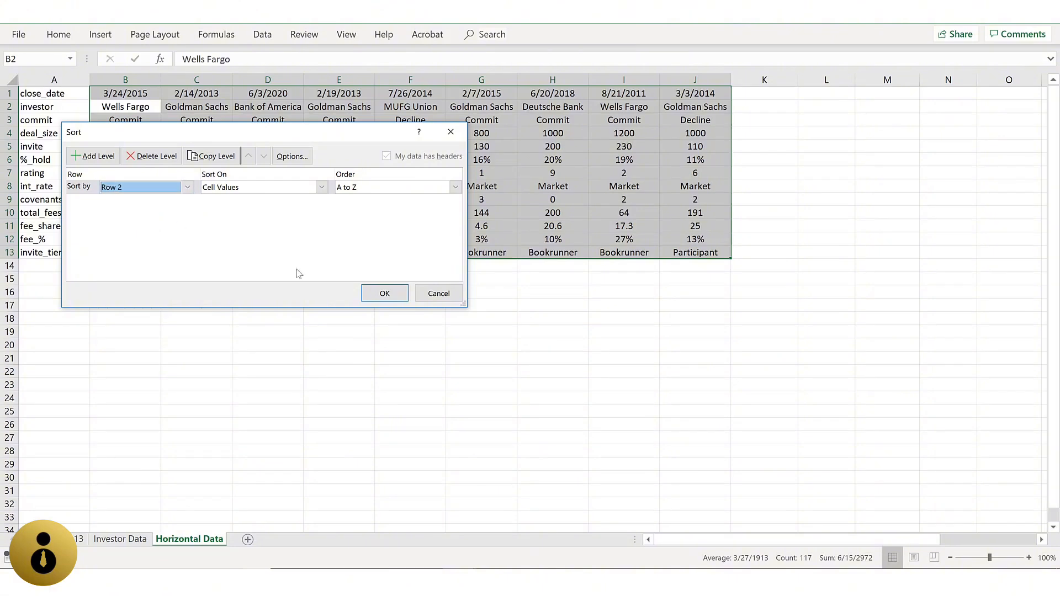
pyautogui.click(385, 294)
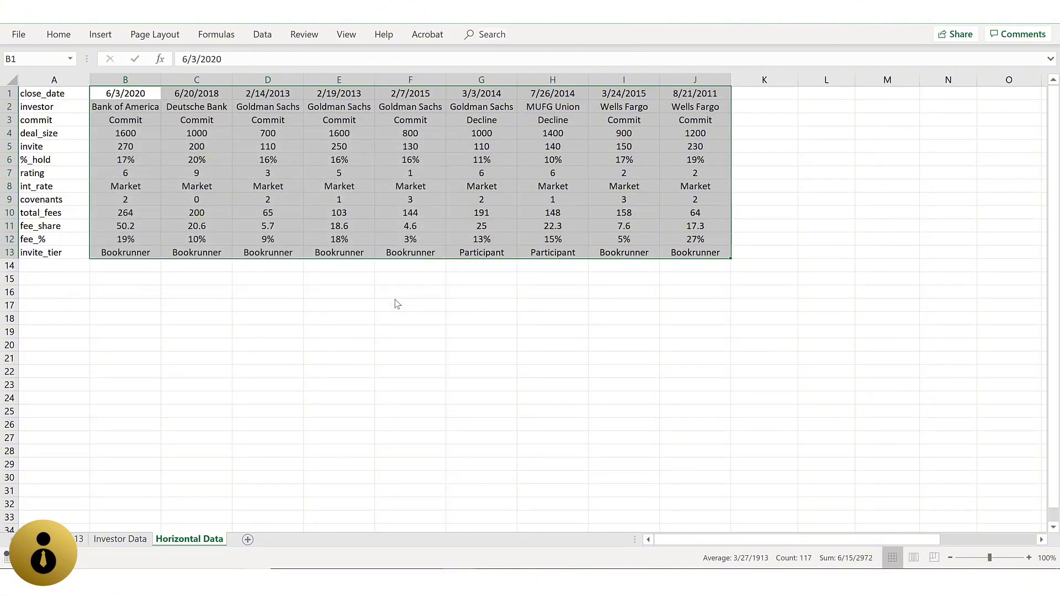
pyautogui.hotkey('ctrl', 'pageup')
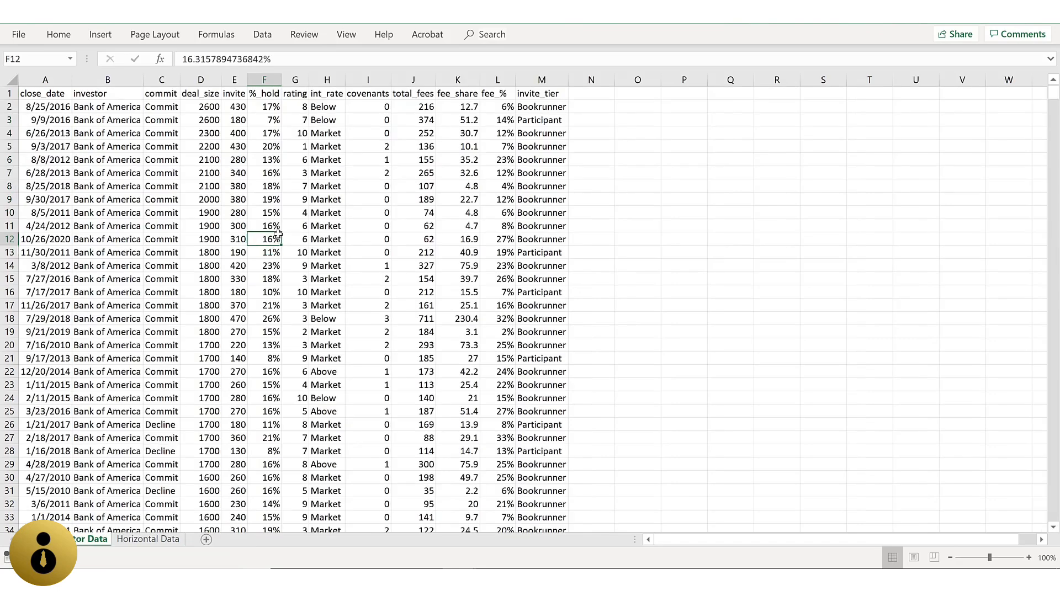